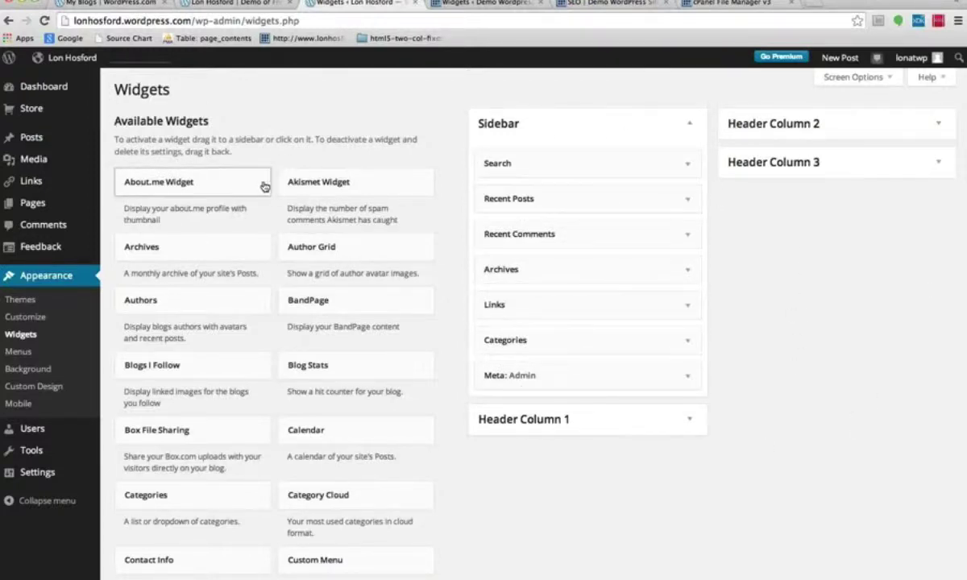
# Step: Look through the full list of available widgets on the WordPress.com blog's Widgets page
pyautogui.scroll(-2, 264, 185)
pyautogui.scroll(-10, 265, 186)
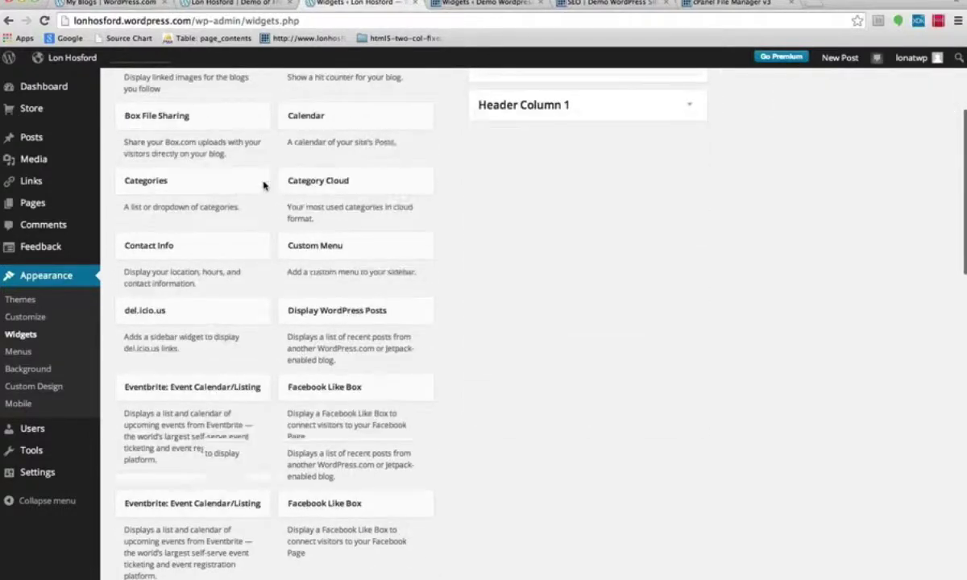
pyautogui.scroll(-12, 264, 186)
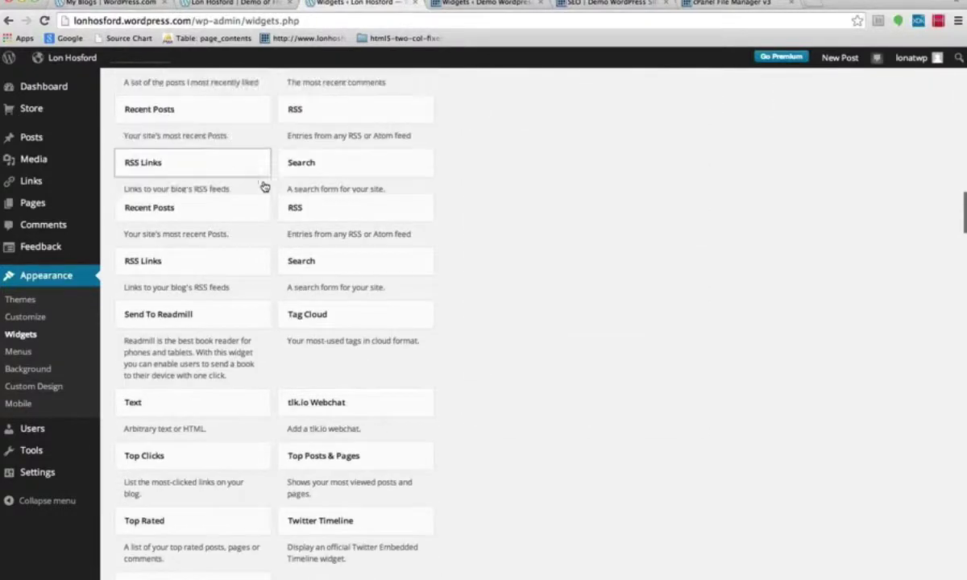
pyautogui.scroll(7, 265, 187)
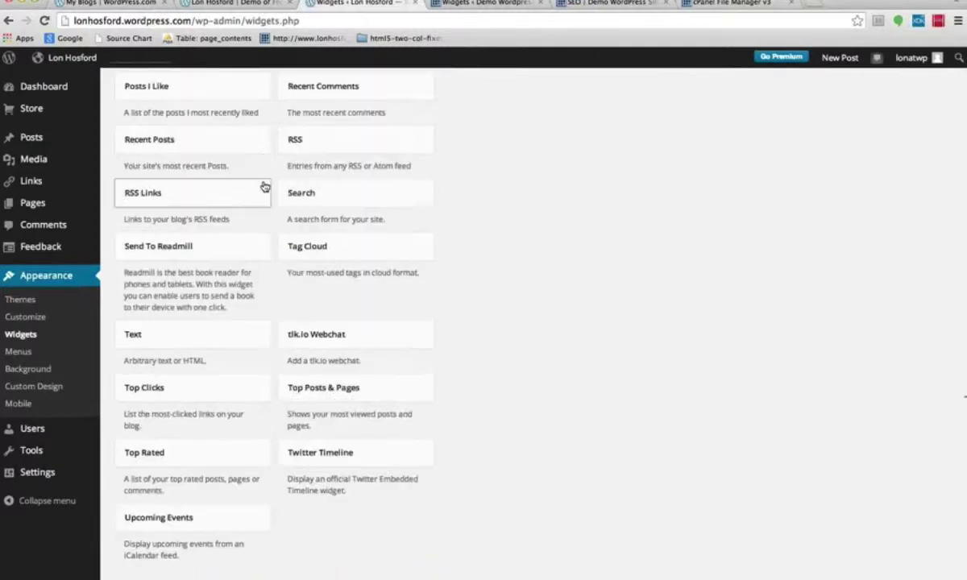
pyautogui.scroll(12, 265, 187)
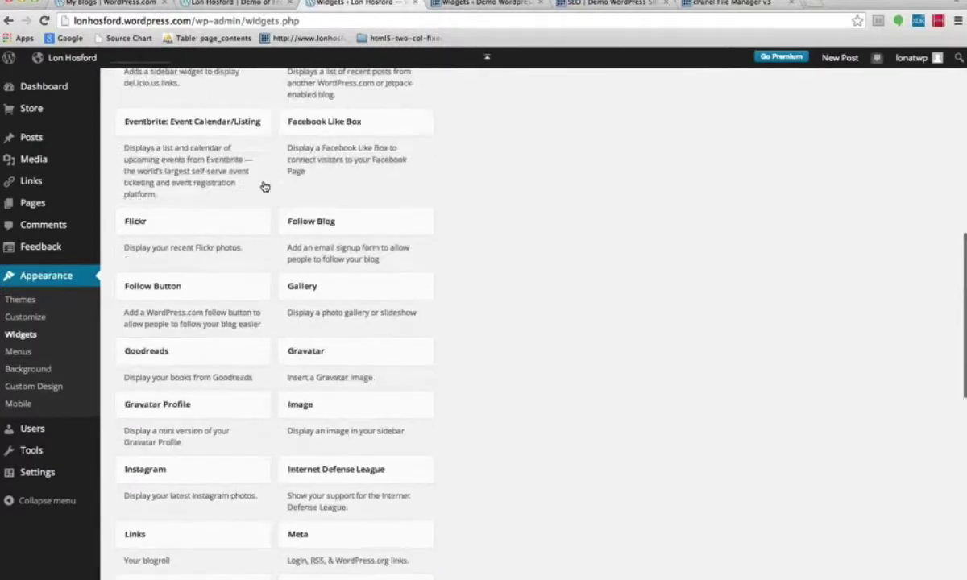
# Step: Review the available and Primary Sidebar widgets of the self-hosted demo site, and compare them with the sidebar on its SEO category page
pyautogui.click(484, 5)
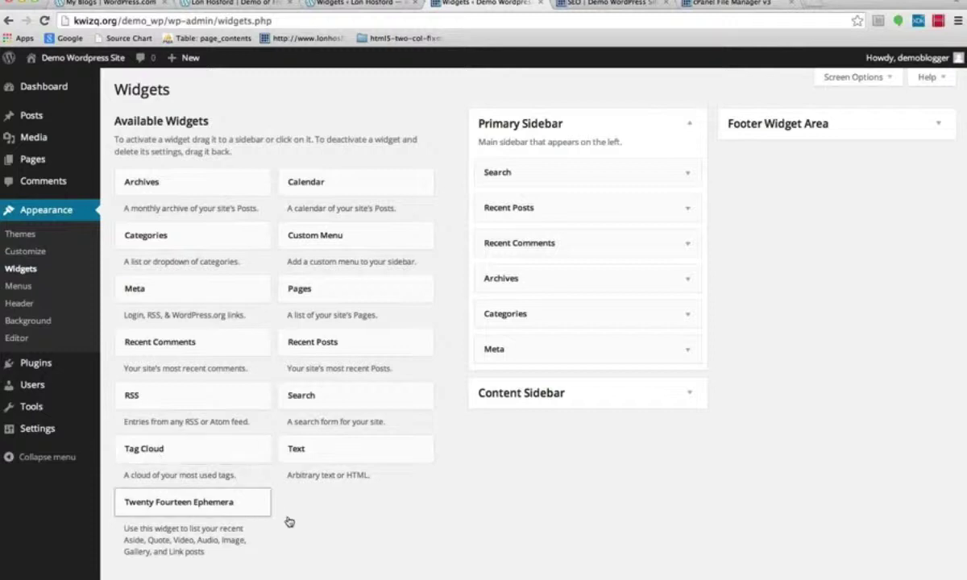
pyautogui.scroll(-2, 330, 536)
pyautogui.scroll(-3, 330, 536)
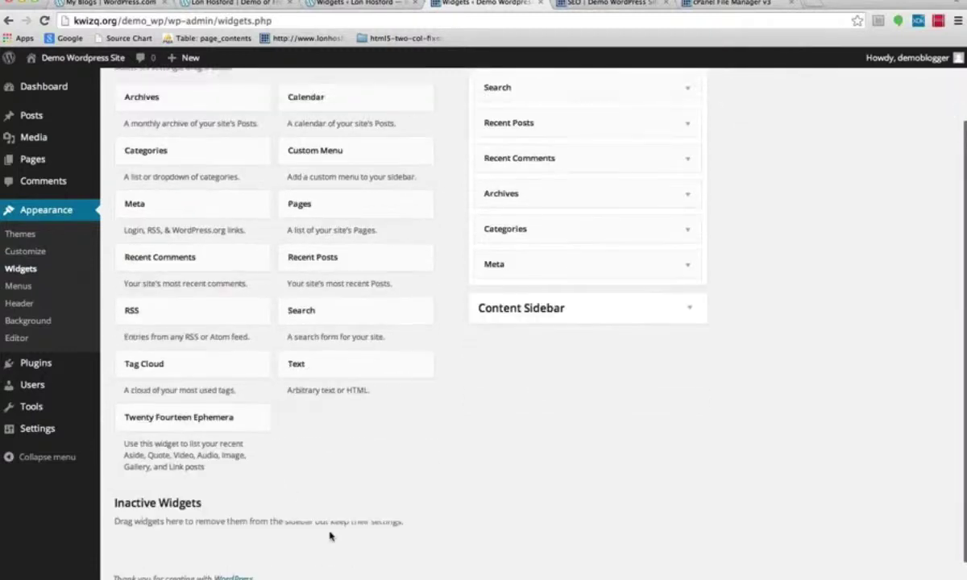
pyautogui.scroll(4, 330, 535)
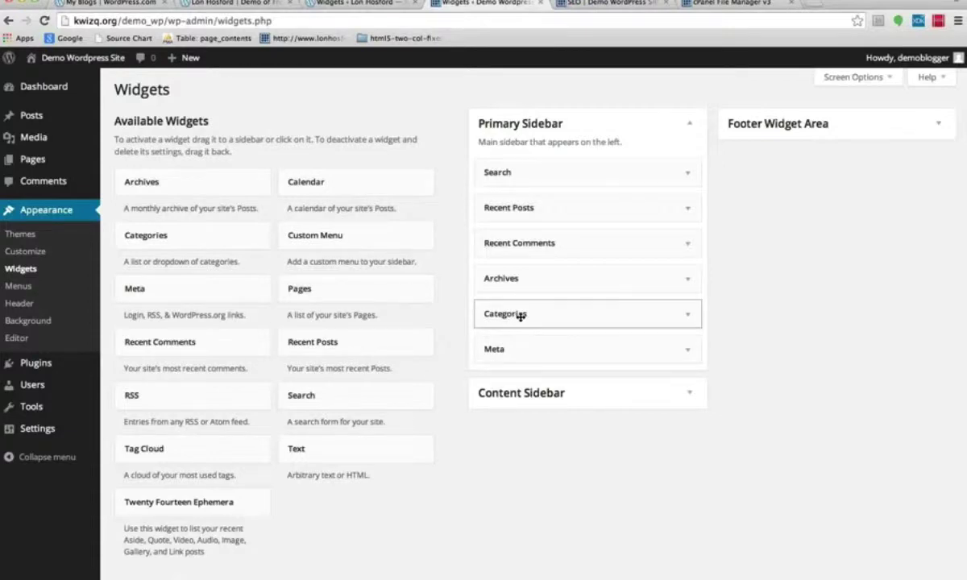
pyautogui.click(625, 4)
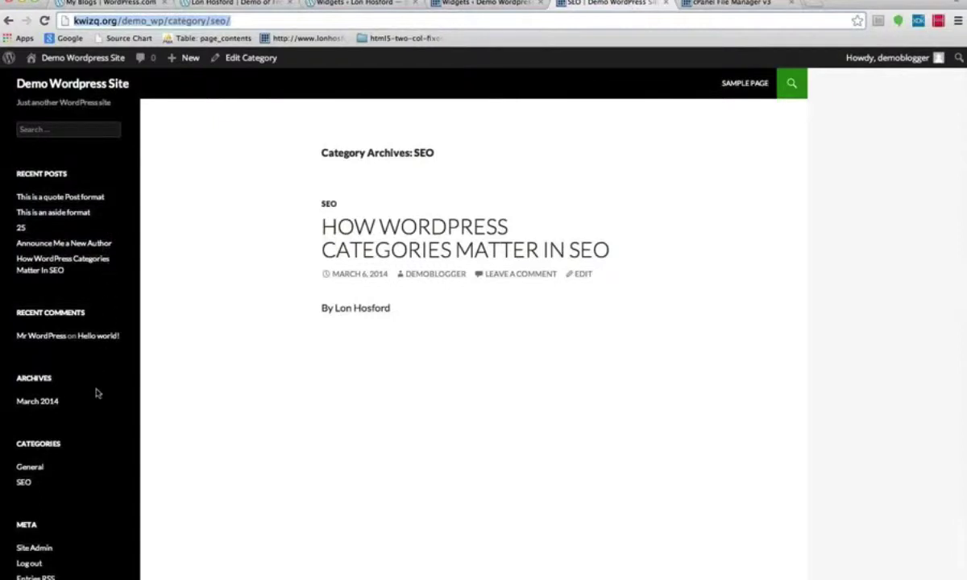
pyautogui.scroll(-2, 77, 429)
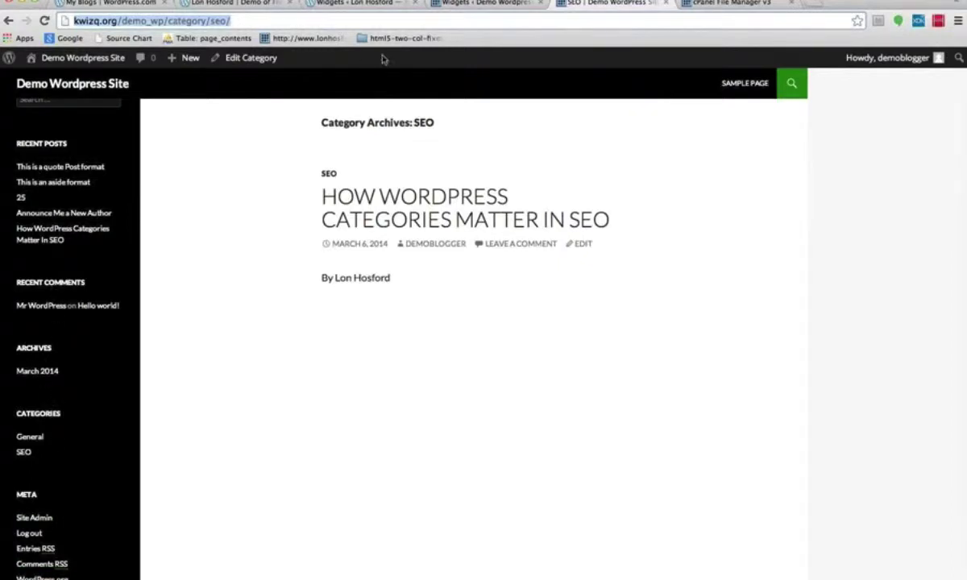
# Step: Remove the Archives widget from the demo site's Primary Sidebar
pyautogui.click(488, 4)
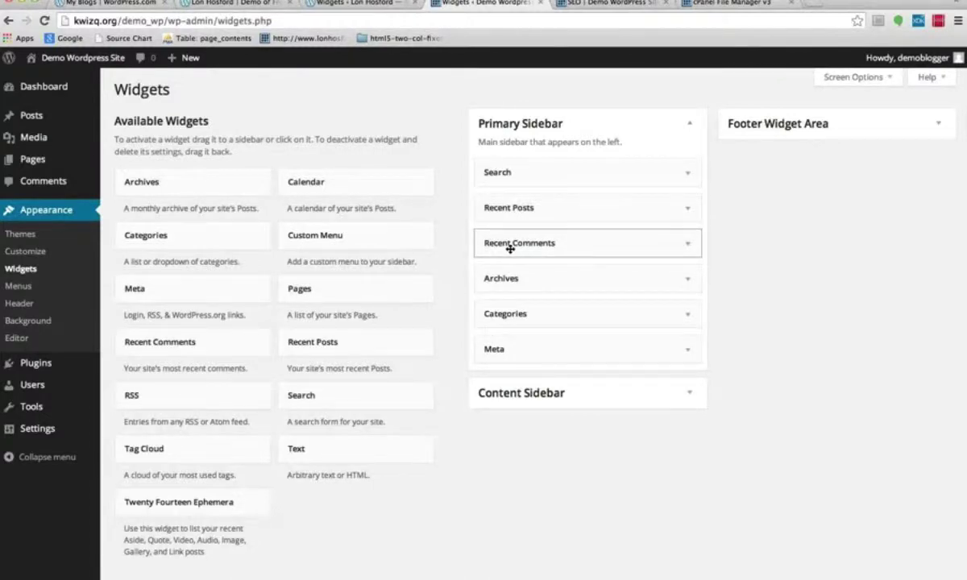
pyautogui.moveTo(518, 280); pyautogui.dragTo(210, 545)
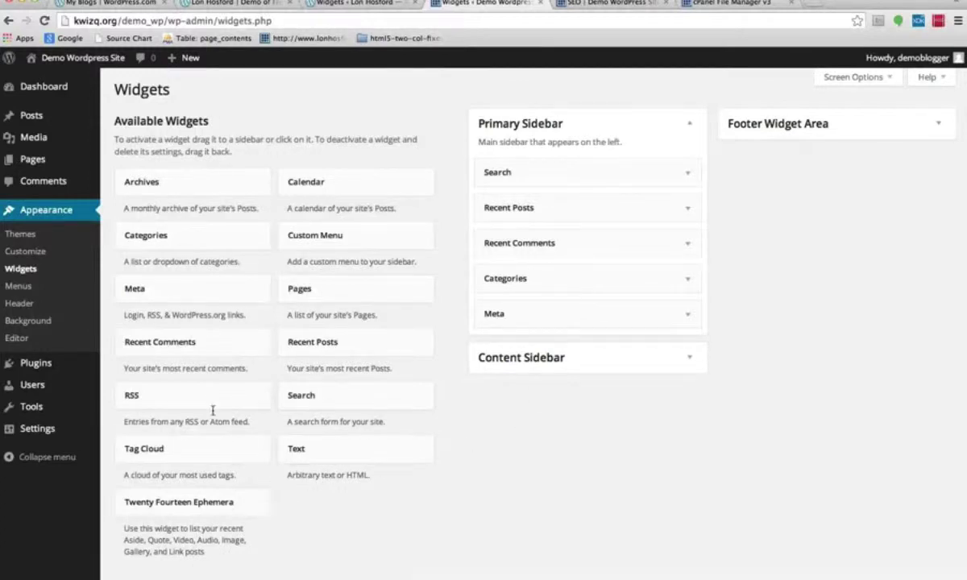
# Step: Place an Archives widget below Recent Posts in the Primary Sidebar and take it out again
pyautogui.moveTo(153, 182); pyautogui.dragTo(532, 234)
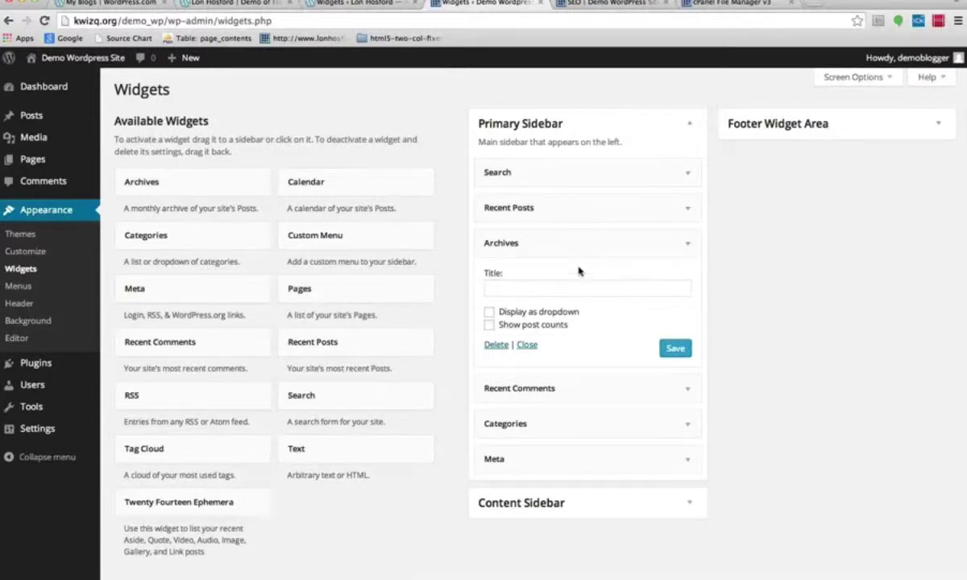
pyautogui.moveTo(540, 244); pyautogui.dragTo(173, 122)
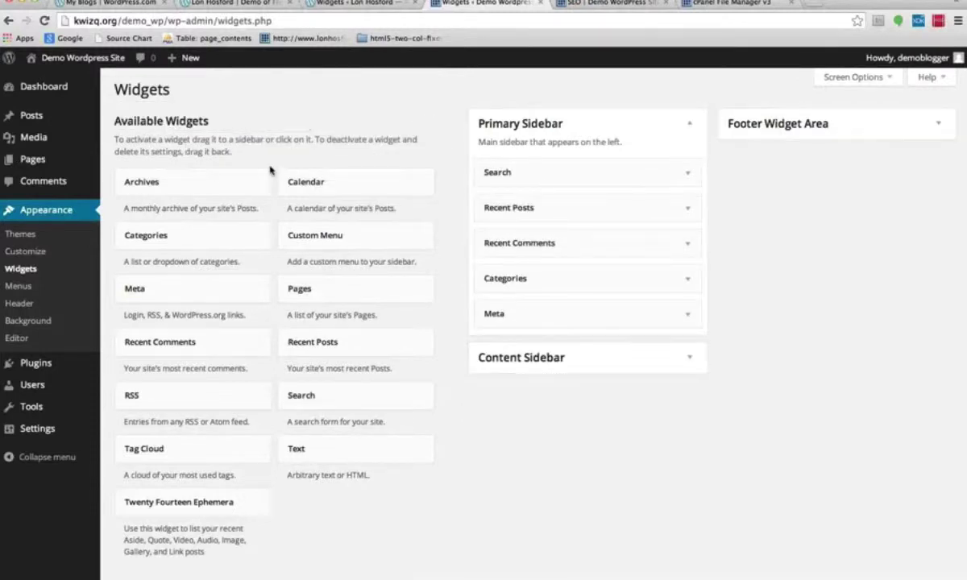
# Step: Set the Primary Sidebar's Categories widget to display as dropdown and save it
pyautogui.click(562, 281)
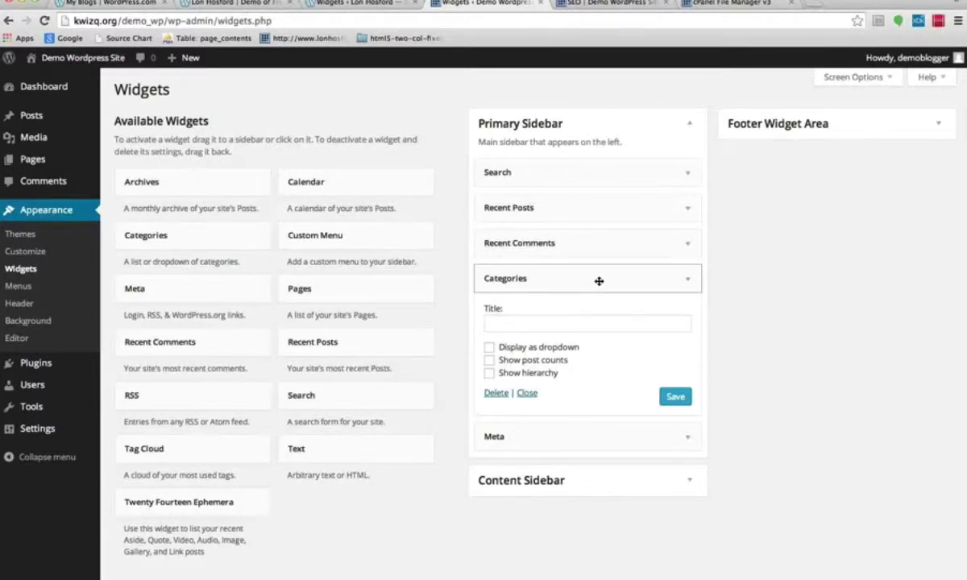
pyautogui.click(488, 348)
pyautogui.click(674, 396)
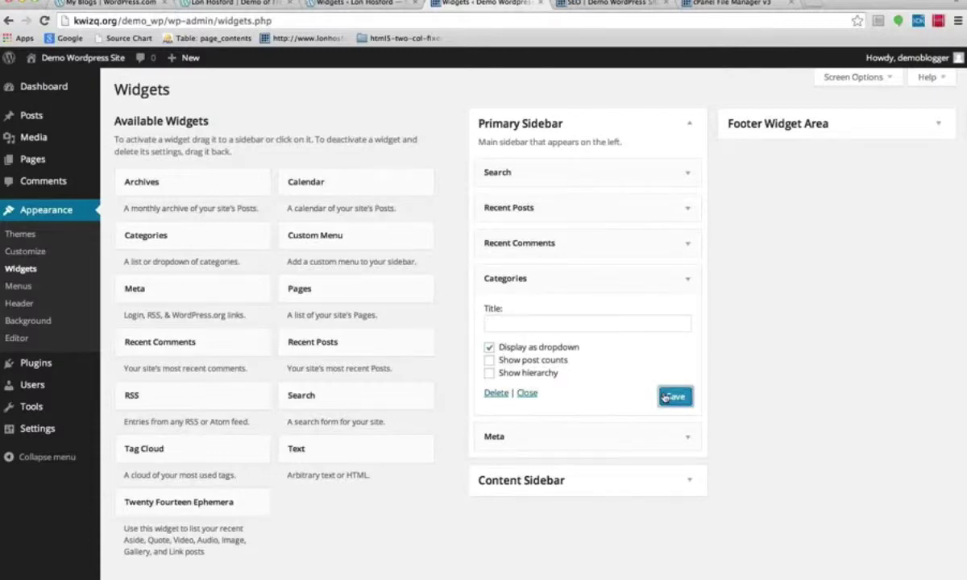
# Step: Reload the demo site's SEO category page and examine the choices in the sidebar's Categories dropdown
pyautogui.click(614, 3)
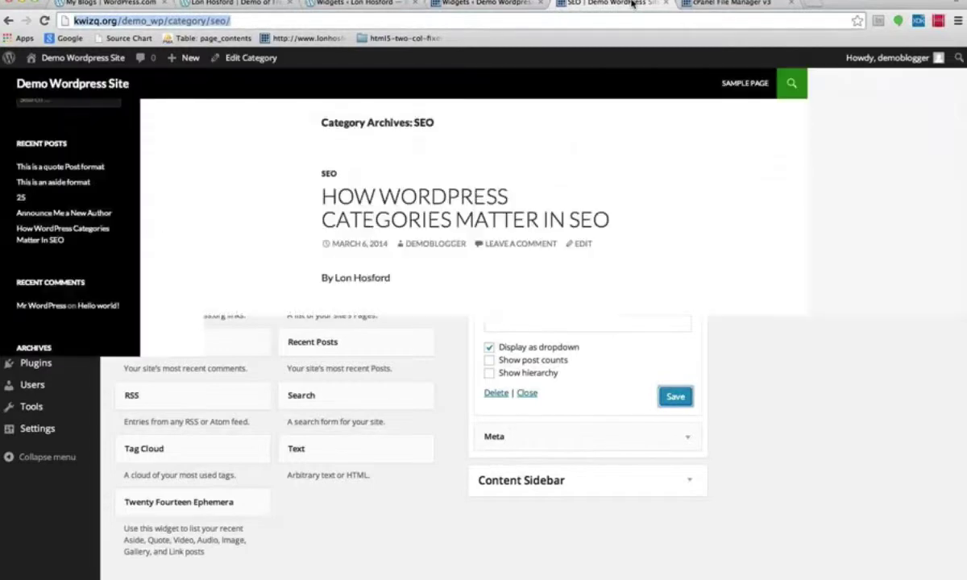
pyautogui.click(45, 21)
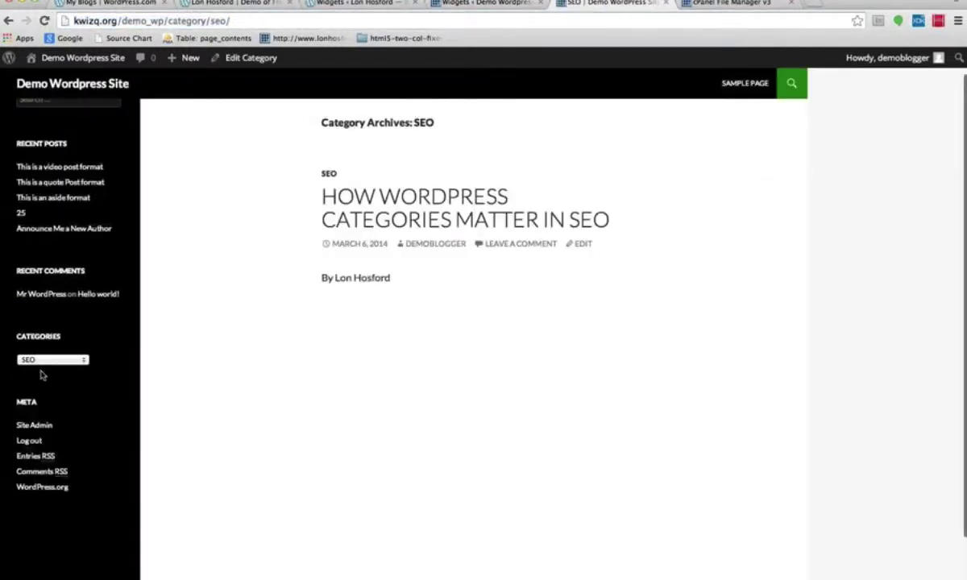
pyautogui.click(44, 360)
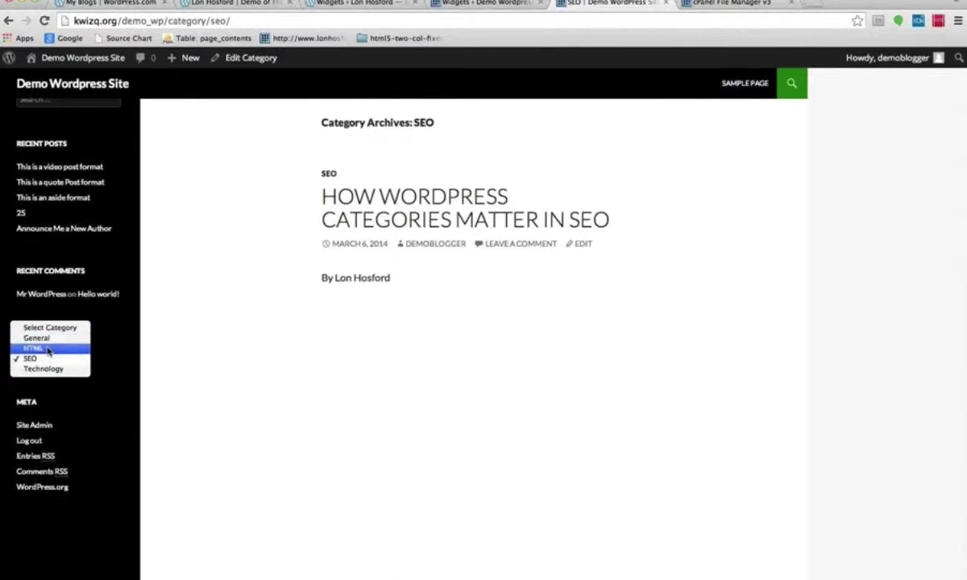
pyautogui.click(109, 349)
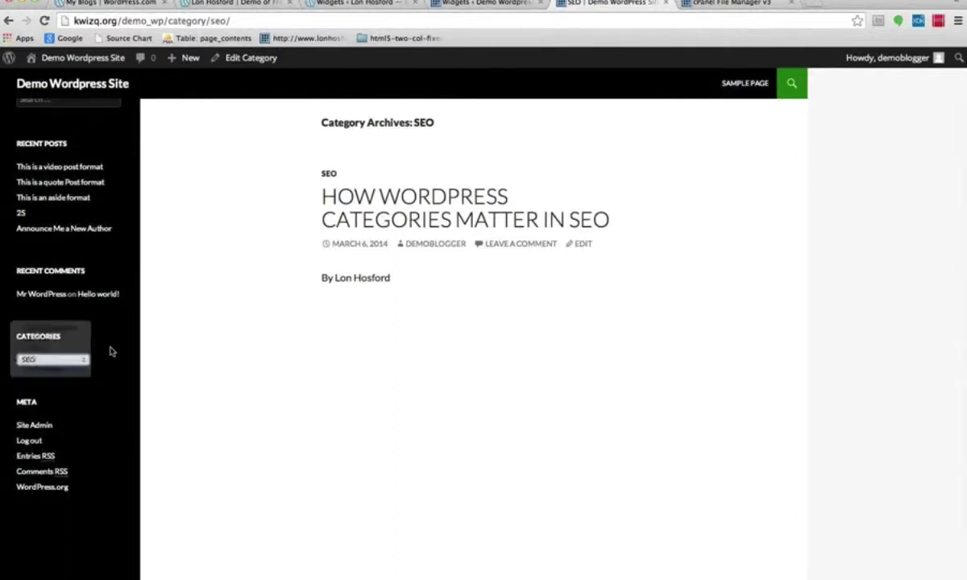
# Step: Check the Footer Widget Area in the widget settings and examine the footer of the SEO category page
pyautogui.click(482, 4)
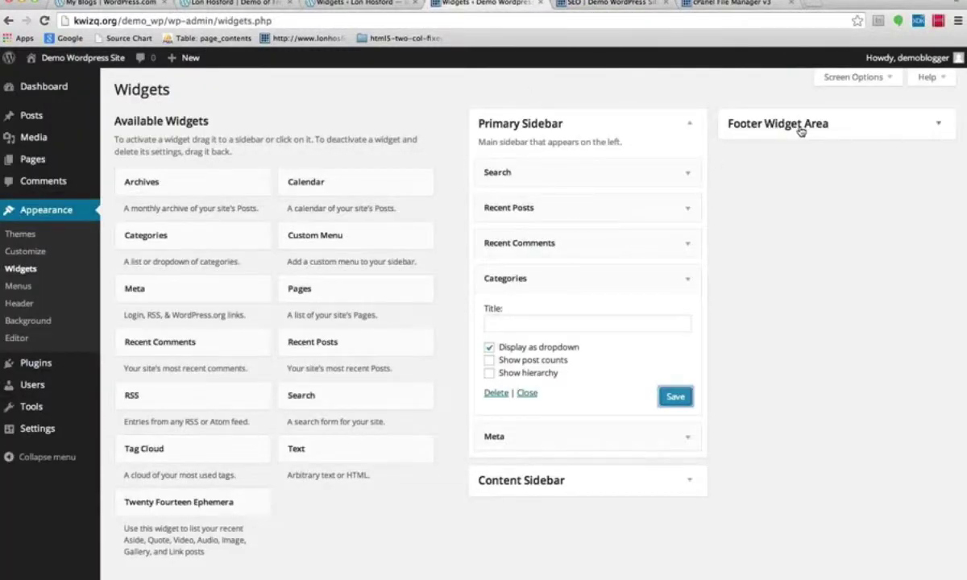
pyautogui.click(600, 4)
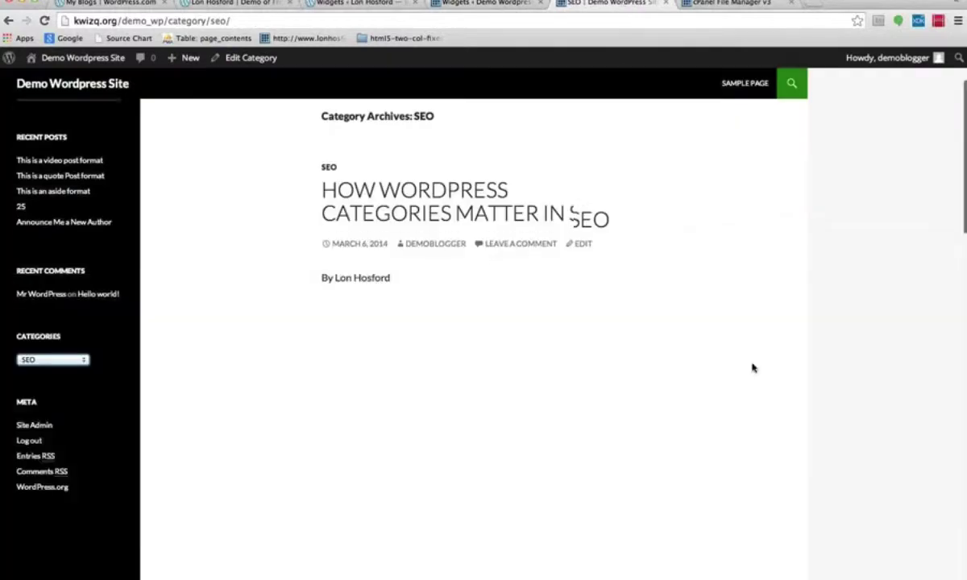
pyautogui.scroll(-2, 753, 368)
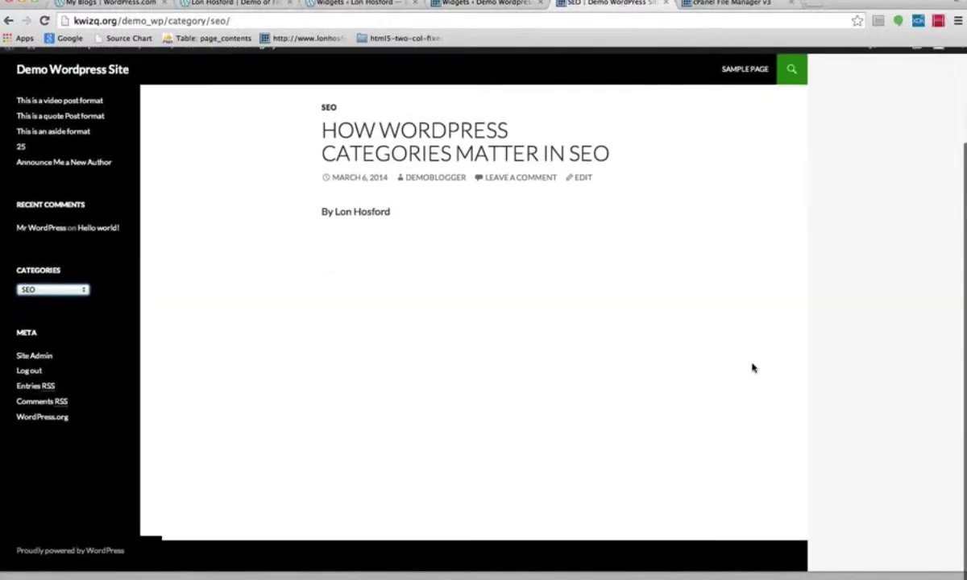
pyautogui.scroll(3, 672, 377)
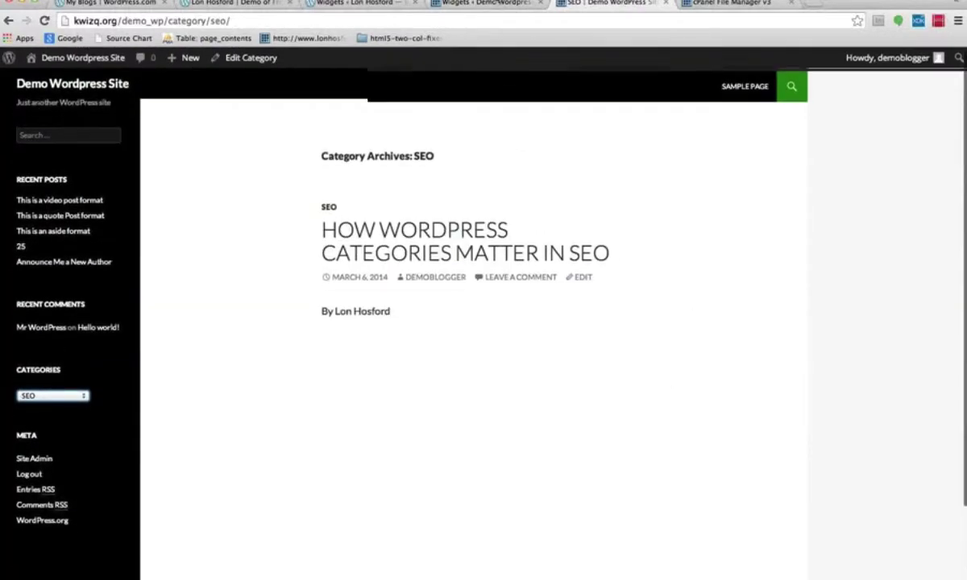
# Step: Add a Tag Cloud widget between Categories and Meta in the Primary Sidebar and save it with the Tags taxonomy
pyautogui.click(487, 4)
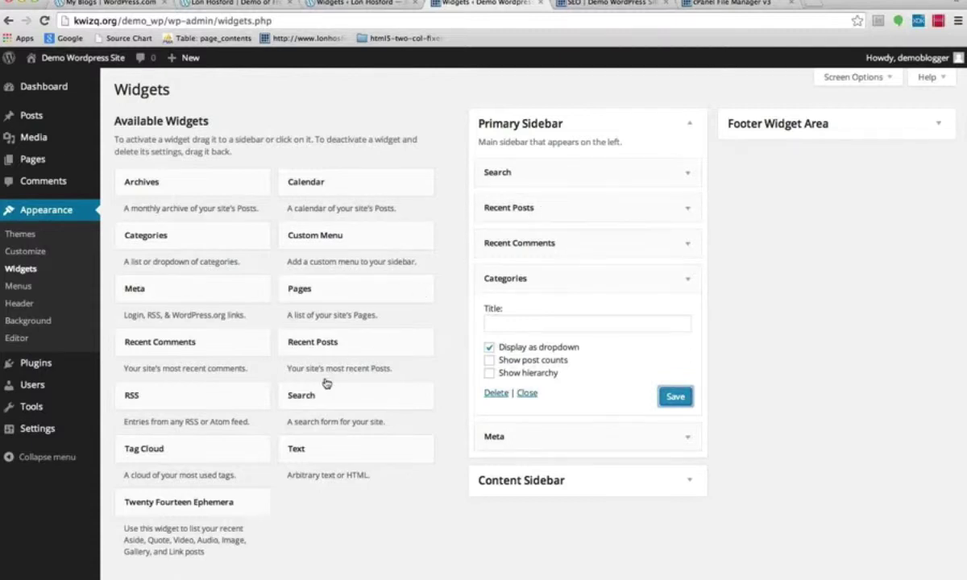
pyautogui.moveTo(144, 424); pyautogui.dragTo(514, 456)
pyautogui.scroll(-1, 714, 457)
pyautogui.scroll(-3, 713, 457)
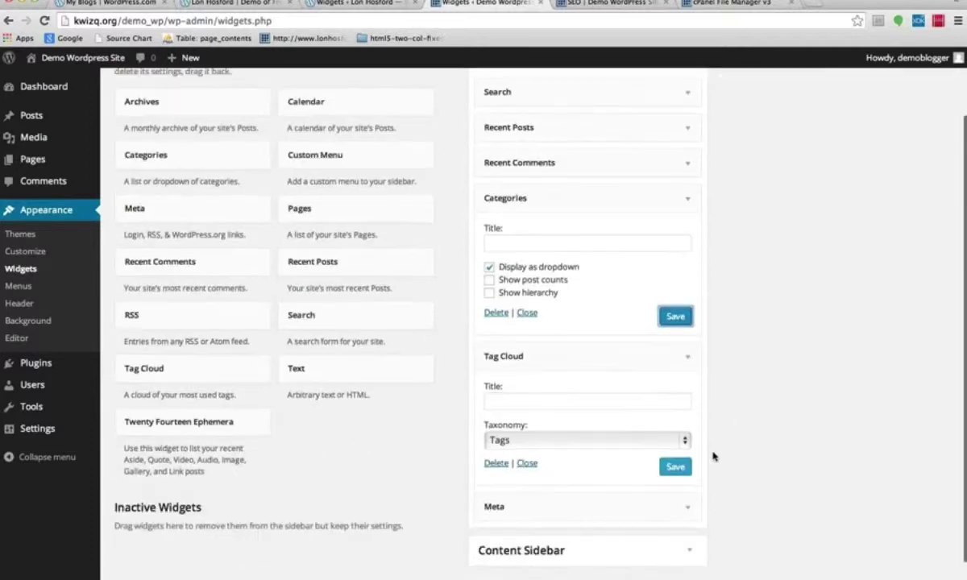
pyautogui.click(548, 488)
pyautogui.scroll(-2, 548, 488)
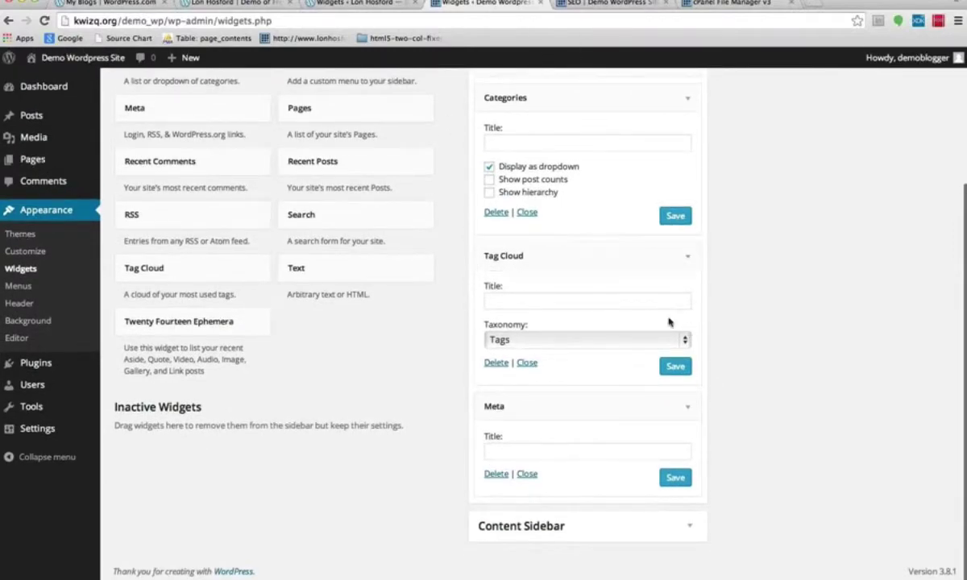
pyautogui.click(675, 368)
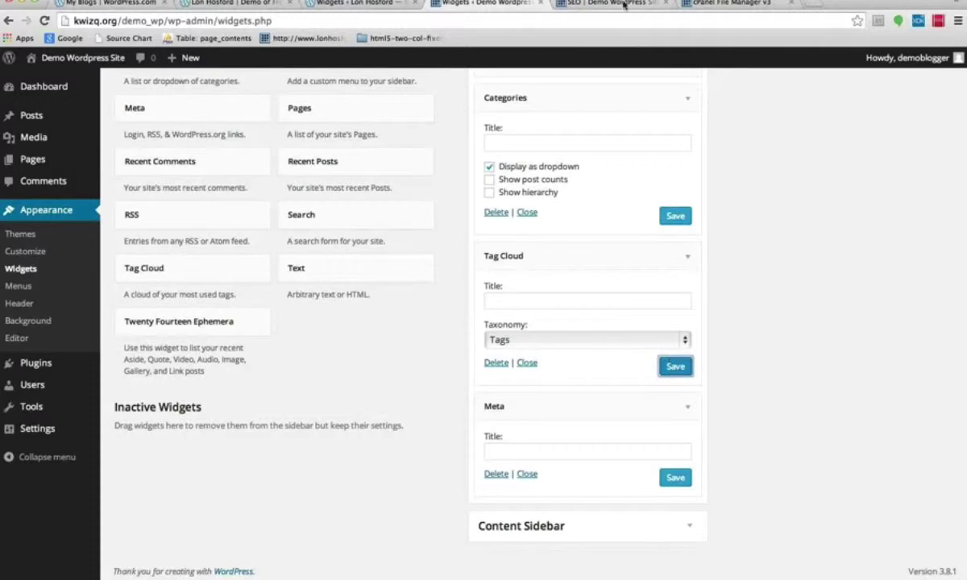
# Step: Reload the SEO category page and examine the tag list in its sidebar
pyautogui.click(585, 4)
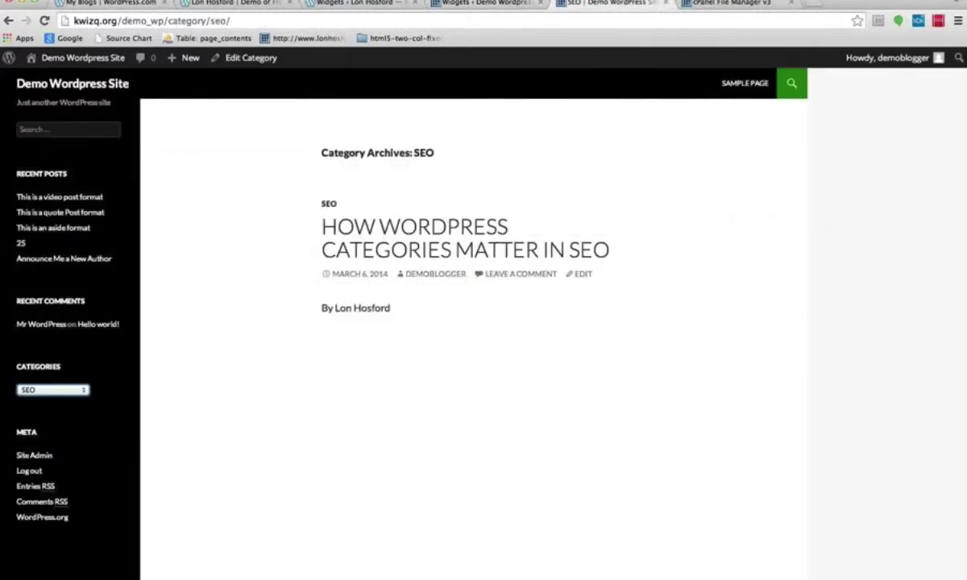
pyautogui.click(45, 20)
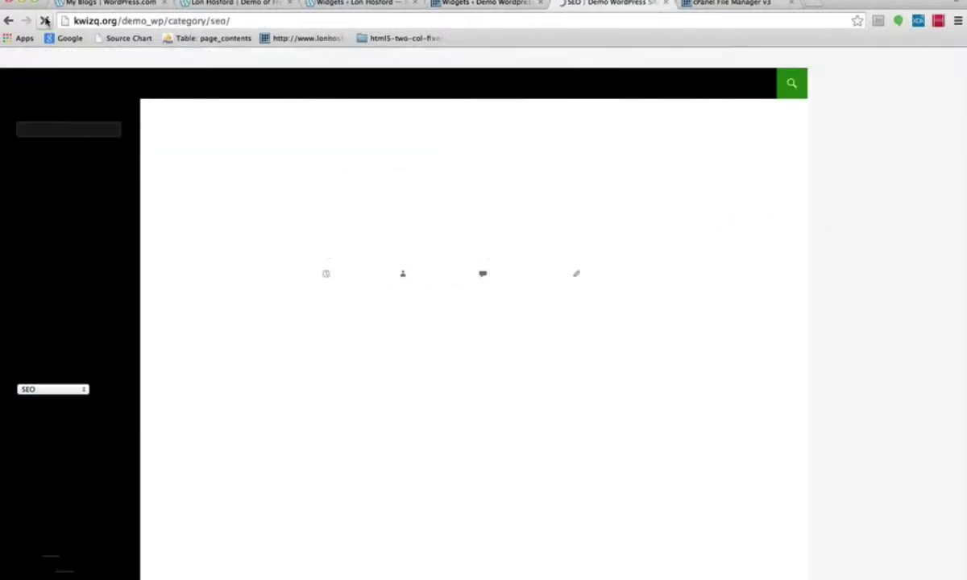
pyautogui.scroll(-2, 123, 259)
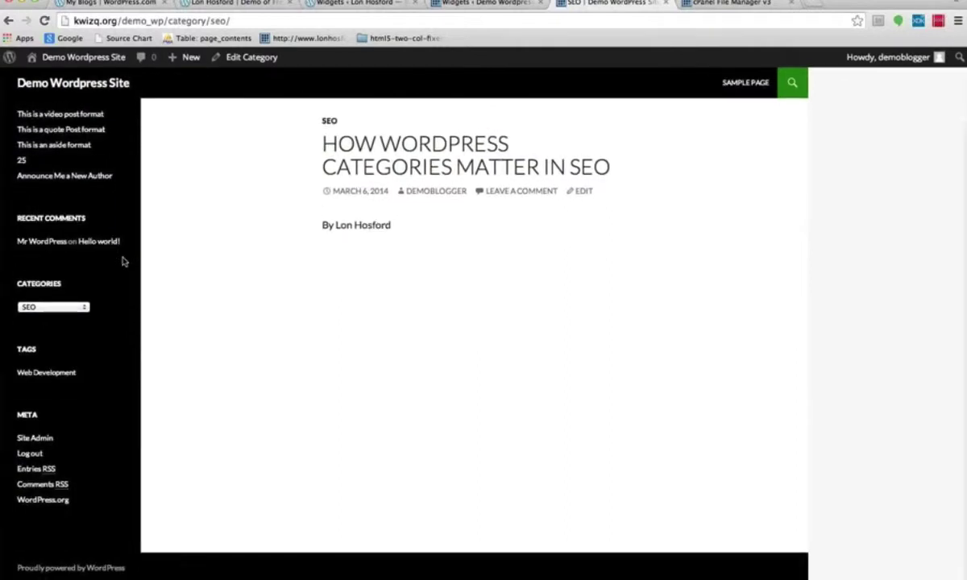
pyautogui.scroll(1, 124, 259)
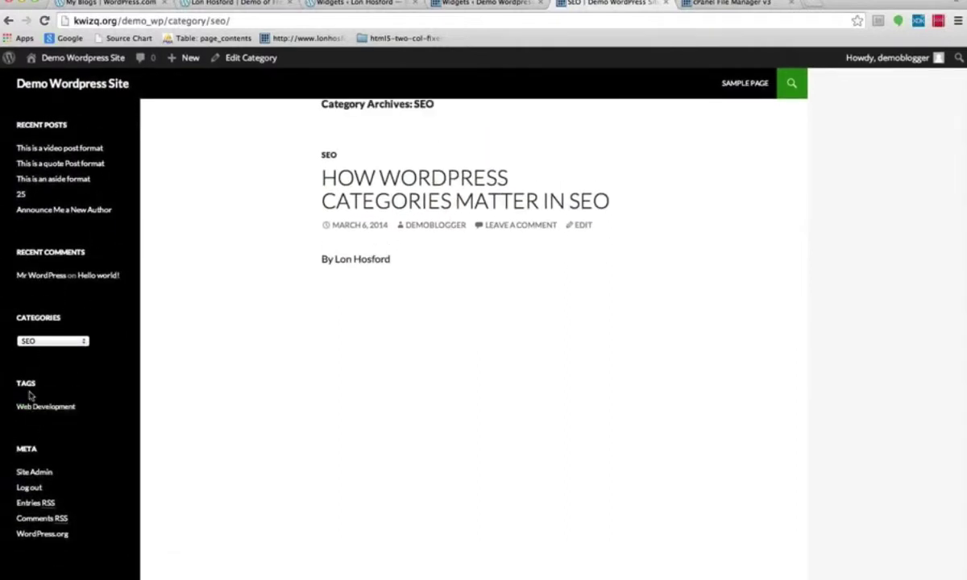